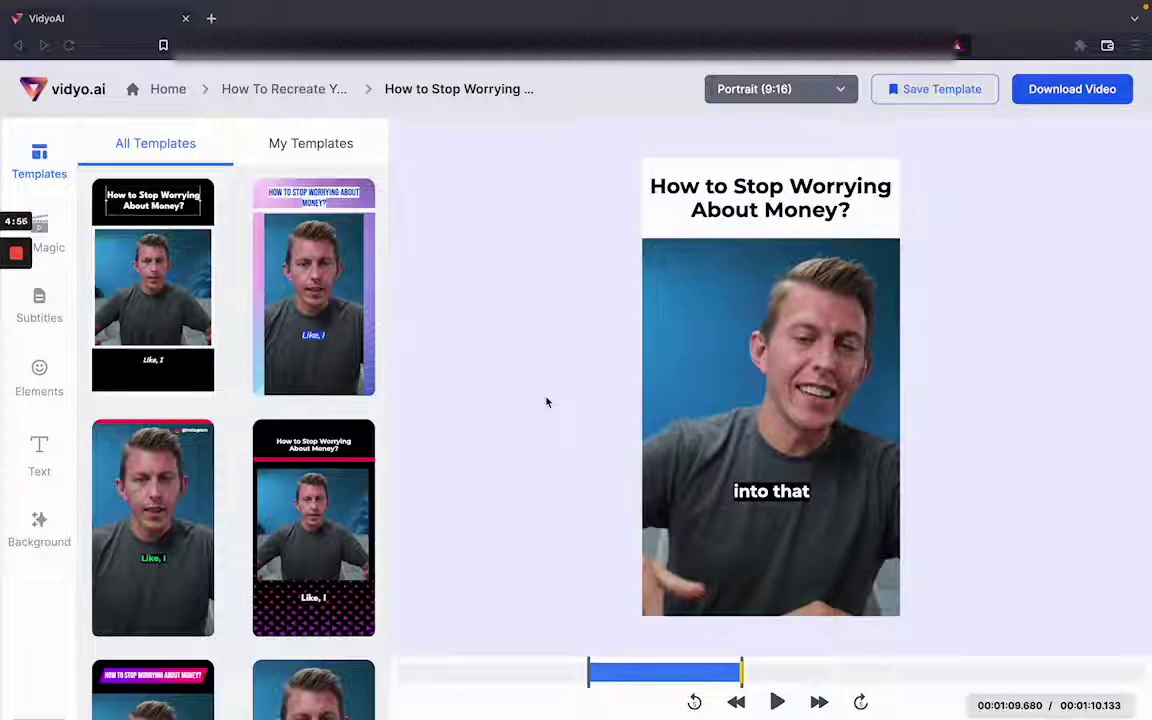
Open the CutMagic scene-cut settings from the Magic sidebar item
{"action": "left_click", "coordinate": [45, 234]}
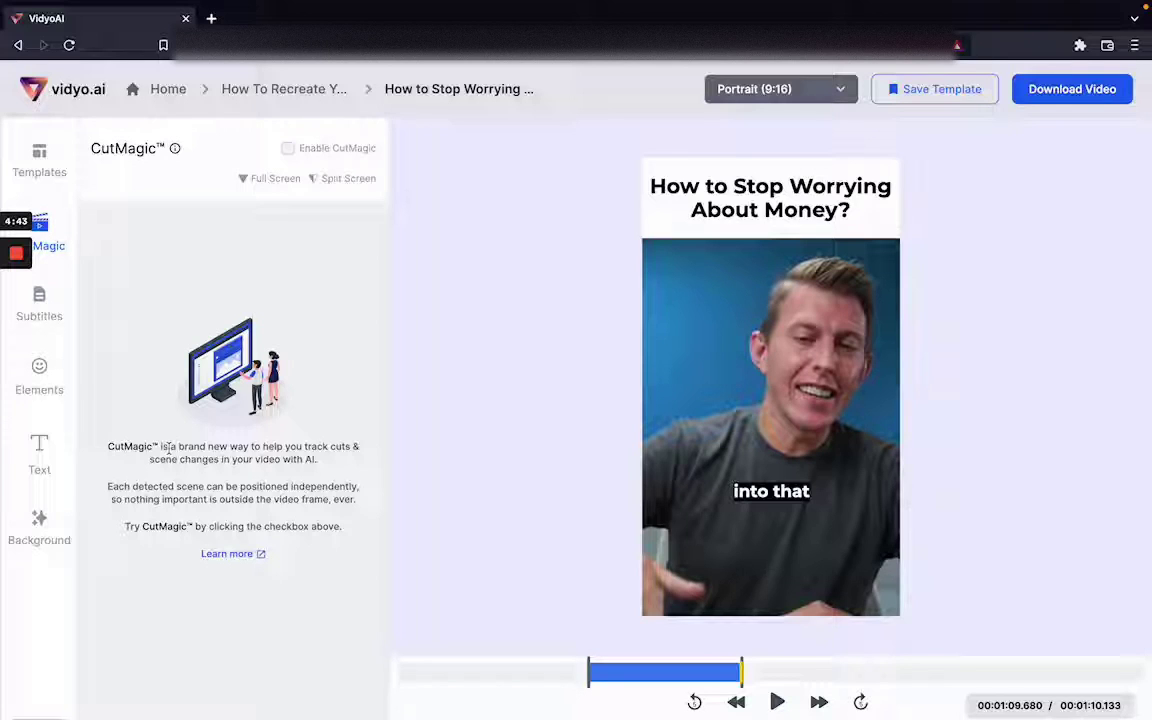
Move the playhead back to the clip's start and enable CutMagic scene detection
{"action": "left_click", "coordinate": [619, 674]}
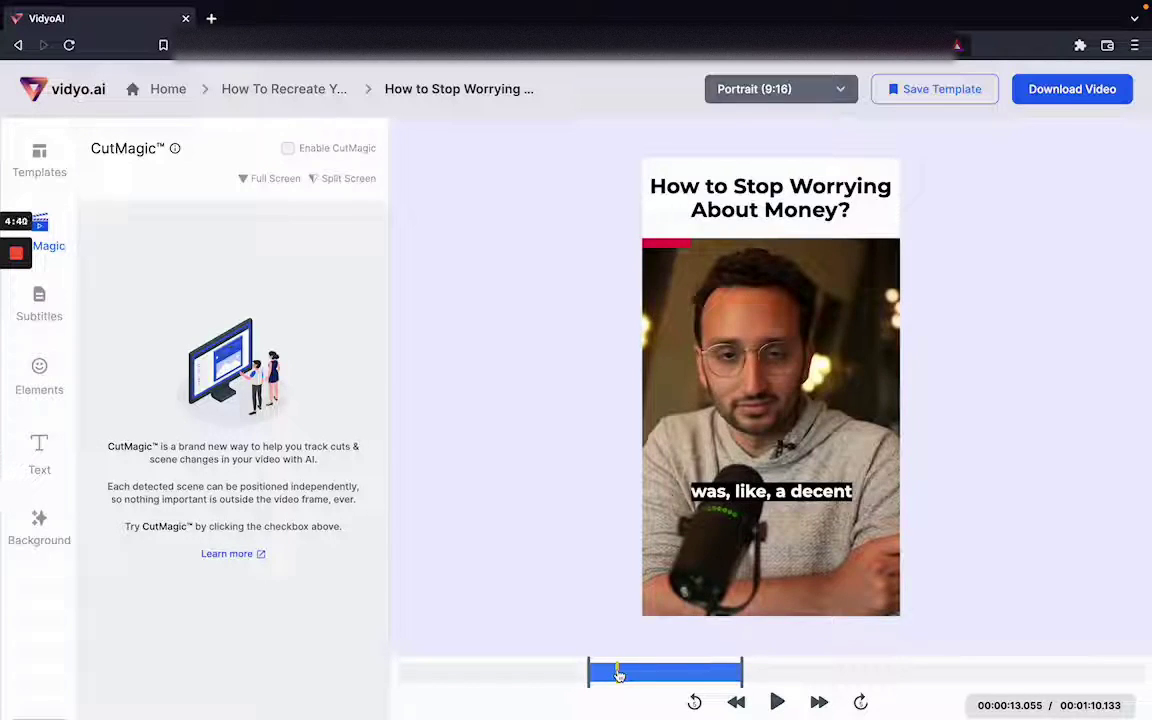
{"action": "left_click_drag", "start_coordinate": [619, 674], "coordinate": [590, 674]}
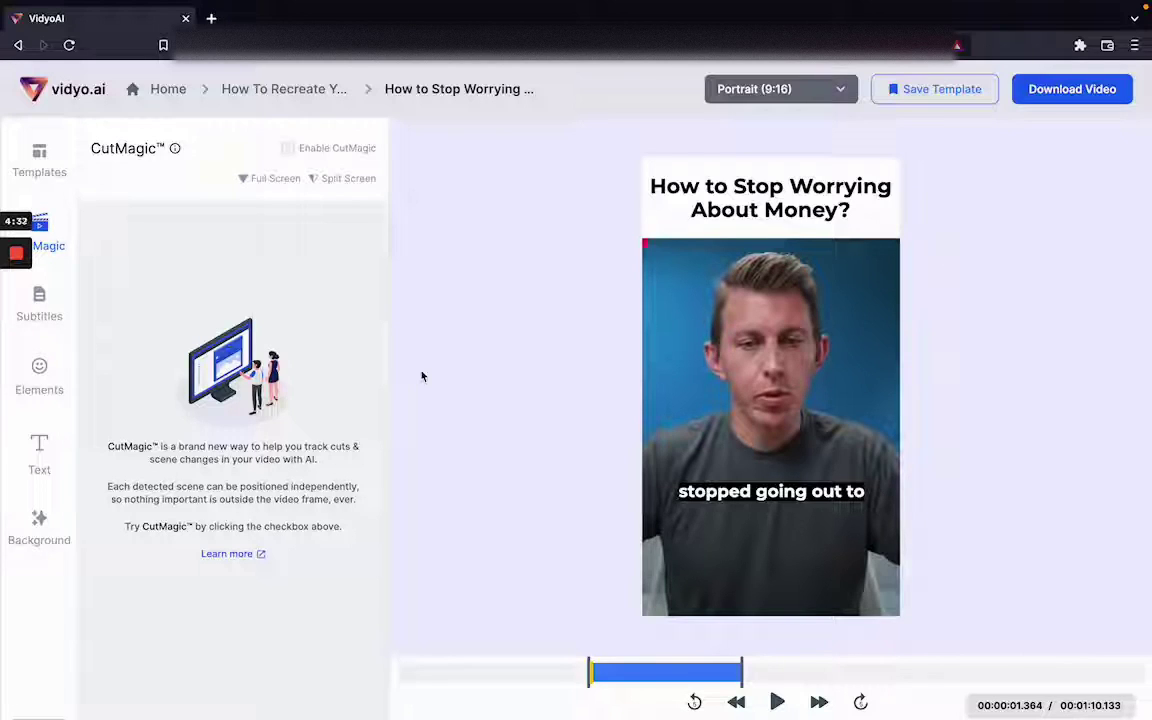
{"action": "left_click", "coordinate": [288, 150]}
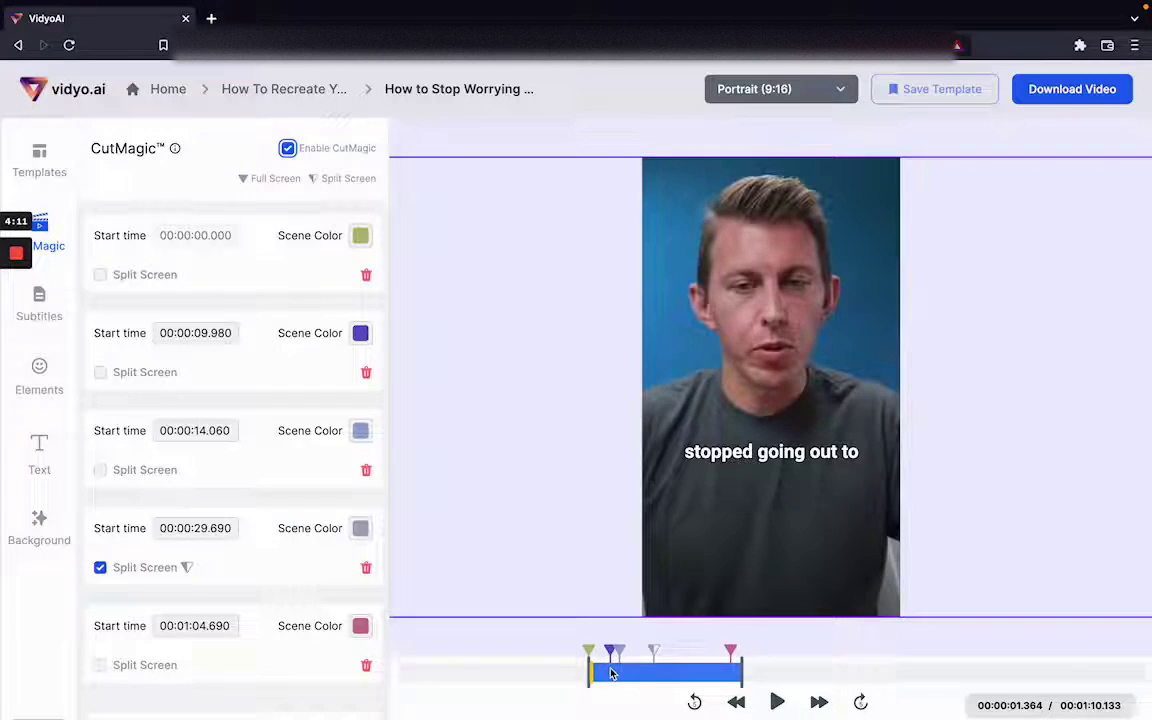
Check the detected scenes around 9 seconds and later, then play the video from 0:00
{"action": "left_click", "coordinate": [612, 673]}
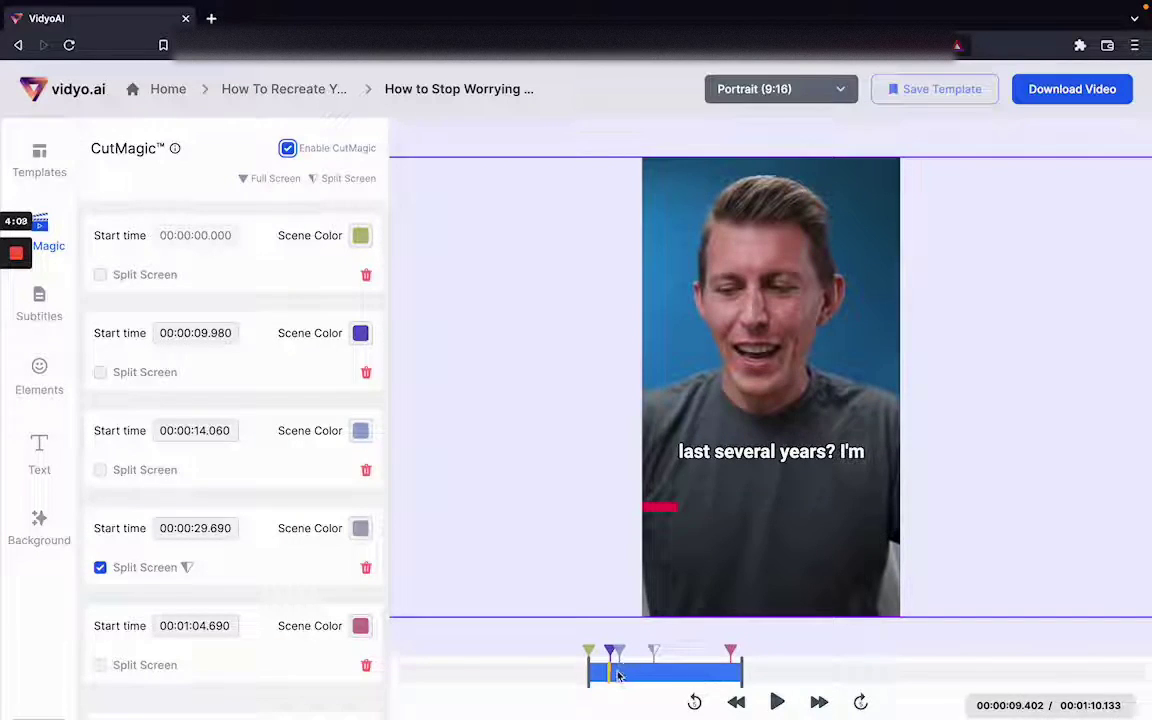
{"action": "left_click", "coordinate": [618, 676]}
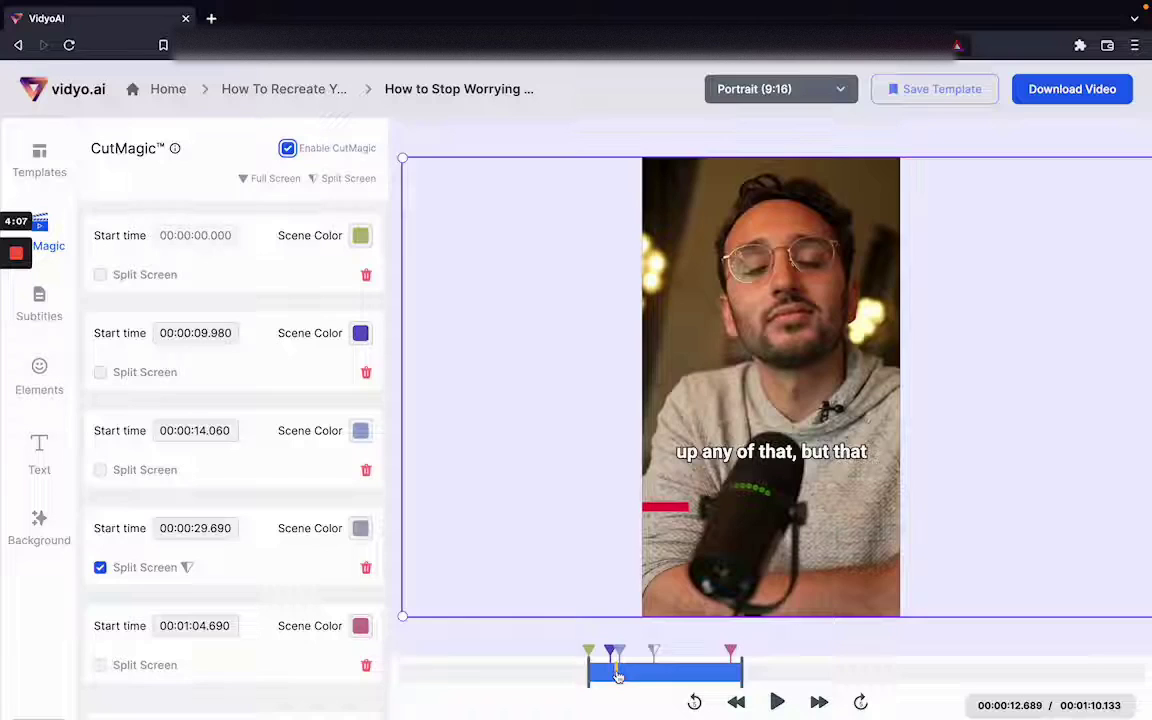
{"action": "left_click", "coordinate": [624, 675]}
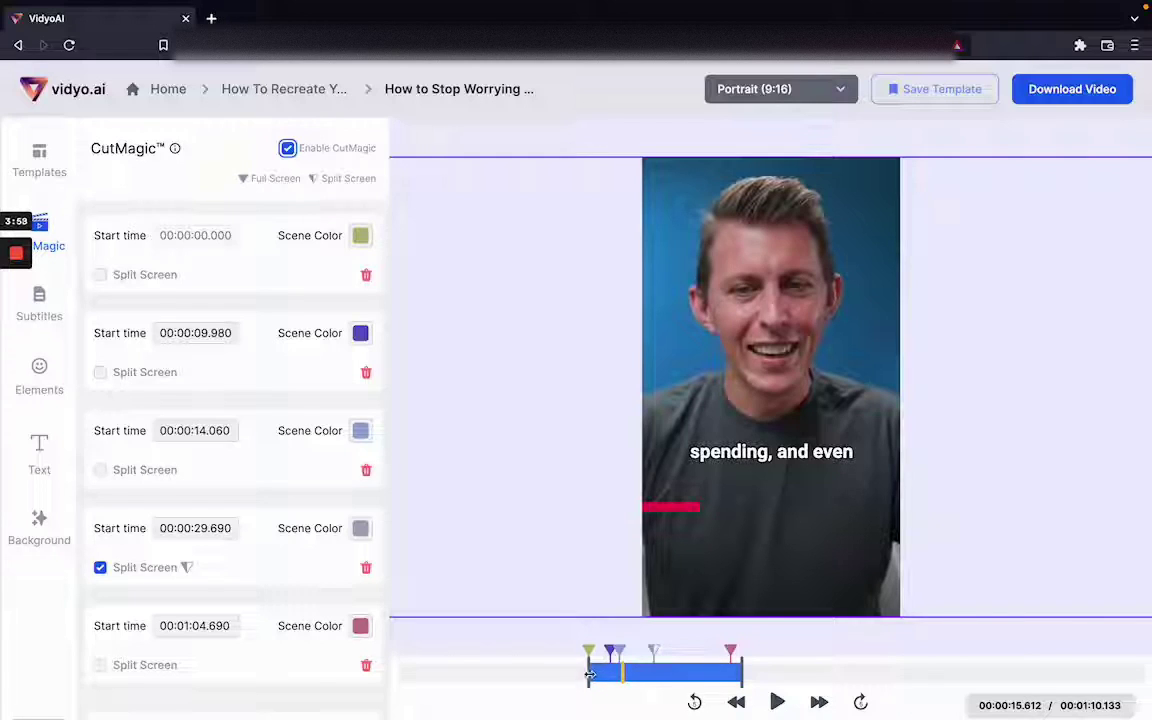
{"action": "left_click", "coordinate": [600, 677]}
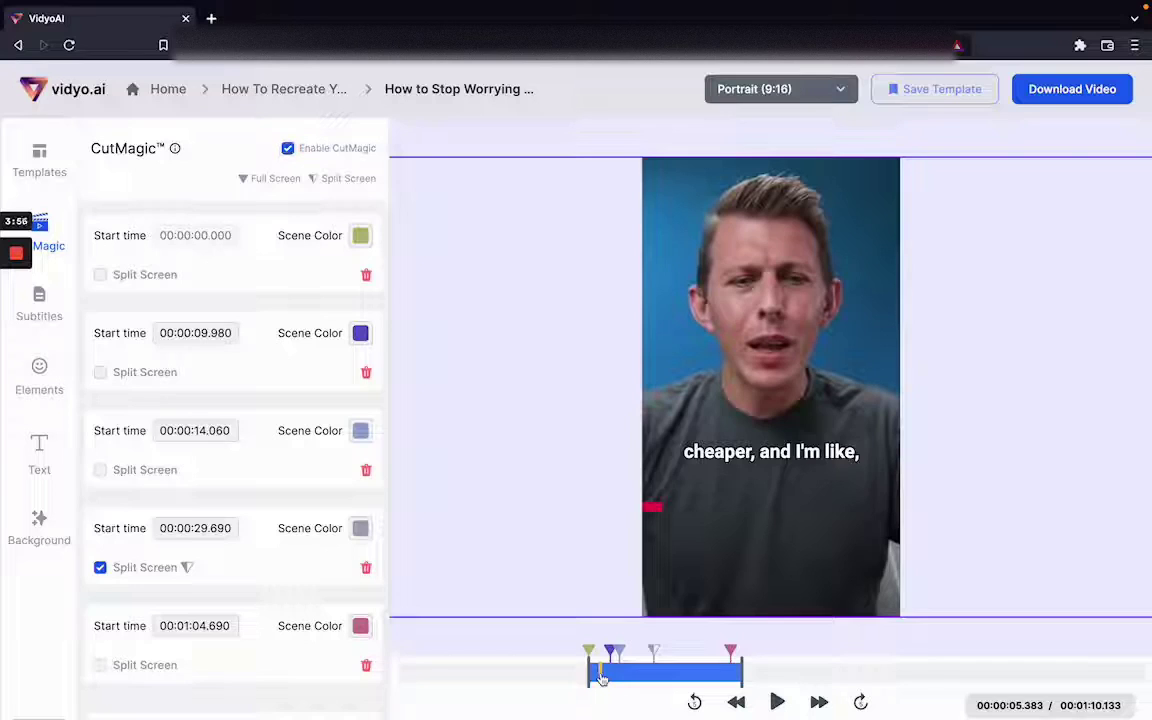
{"action": "left_click", "coordinate": [590, 676]}
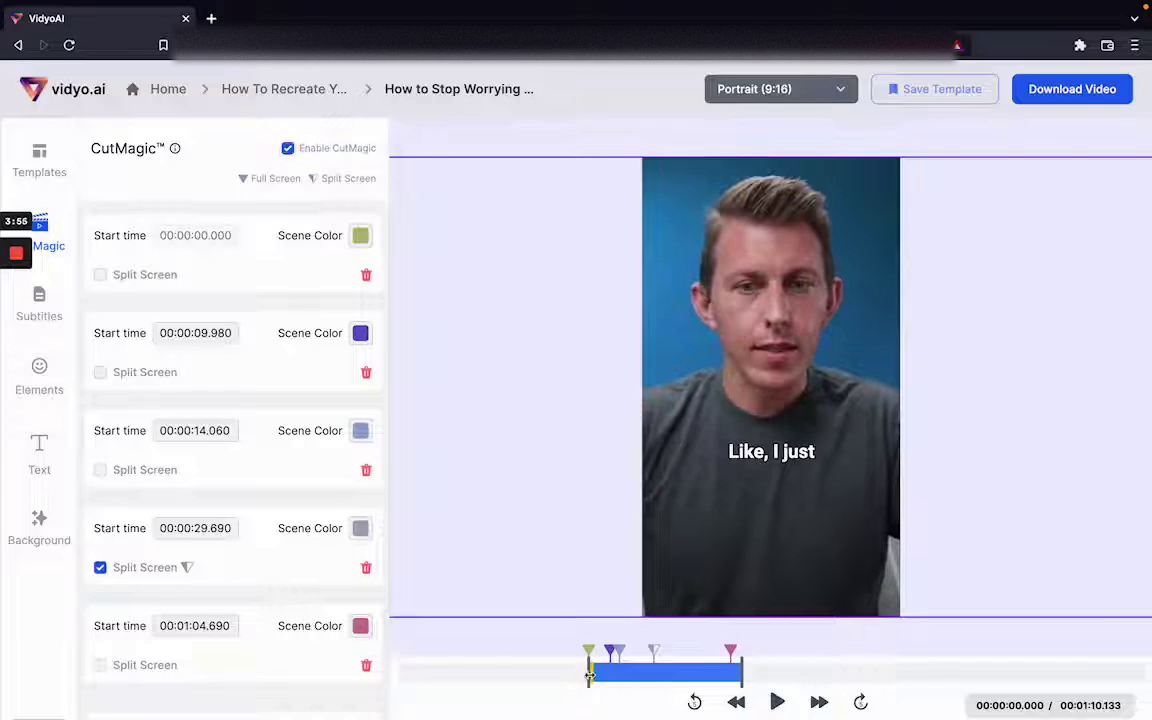
{"action": "left_click", "coordinate": [776, 702]}
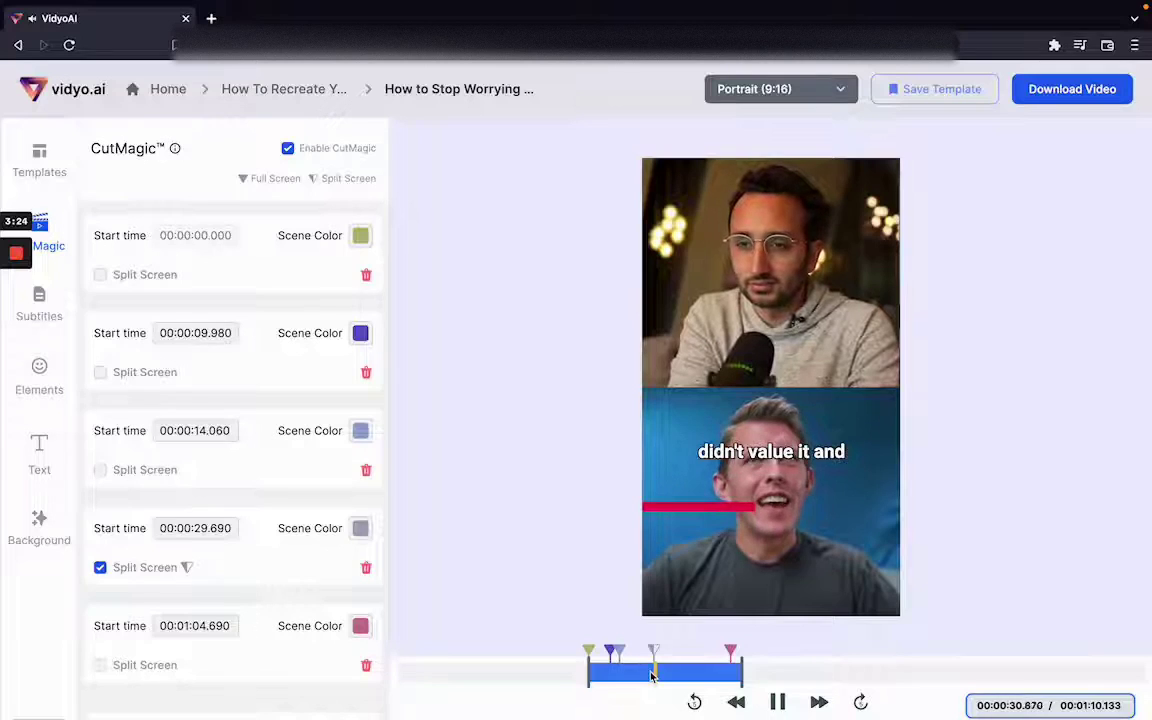
Pause the preview at 0:34.004 inside the split-screen scene
{"action": "left_click", "coordinate": [781, 704]}
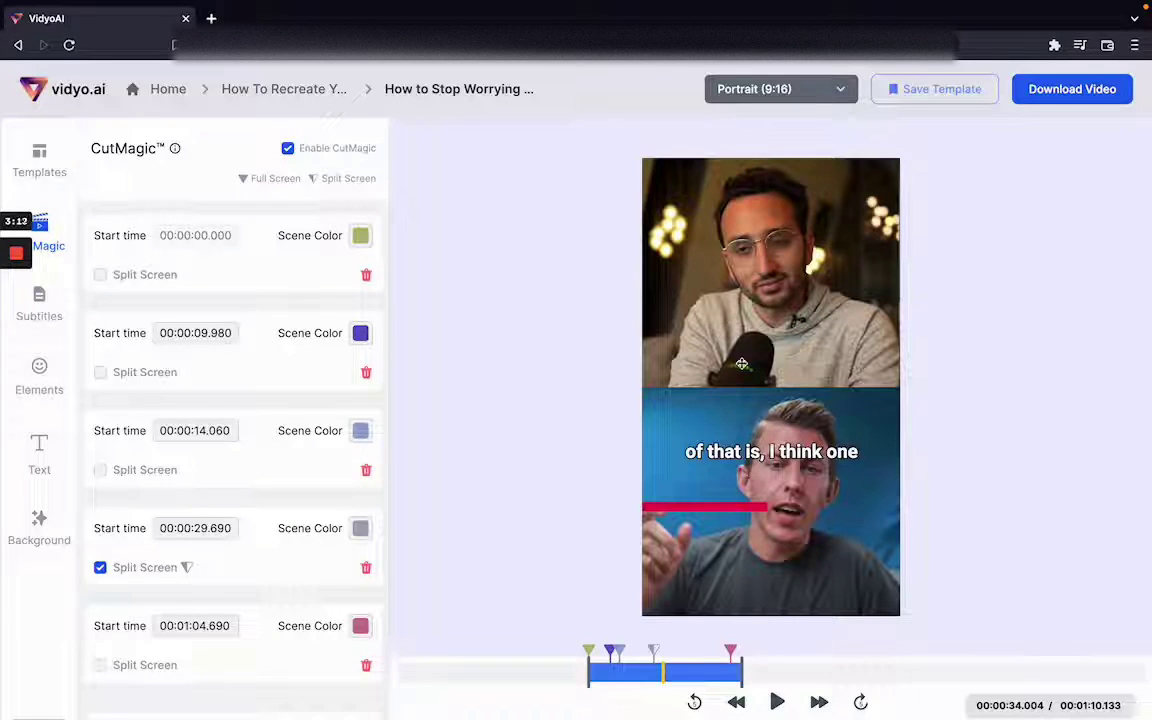
Place the EB144C progress bar at the video's bottom edge and go back to the scene list
{"action": "left_click_drag", "start_coordinate": [699, 515], "coordinate": [692, 613]}
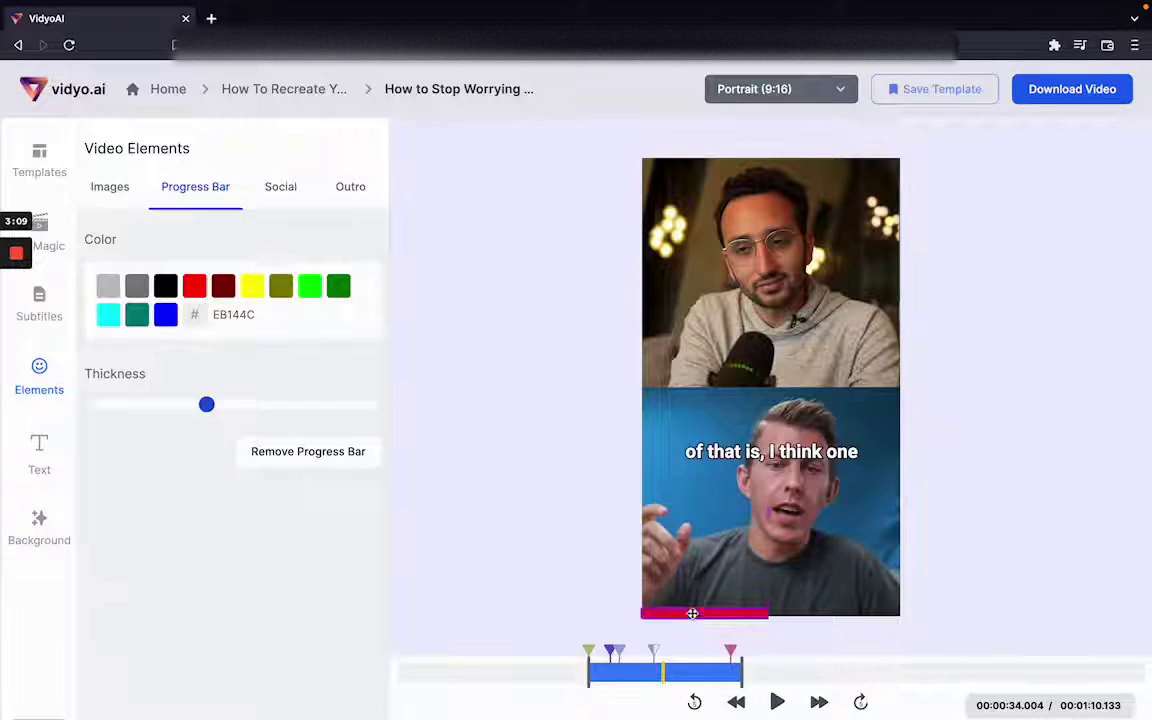
{"action": "left_click", "coordinate": [48, 243]}
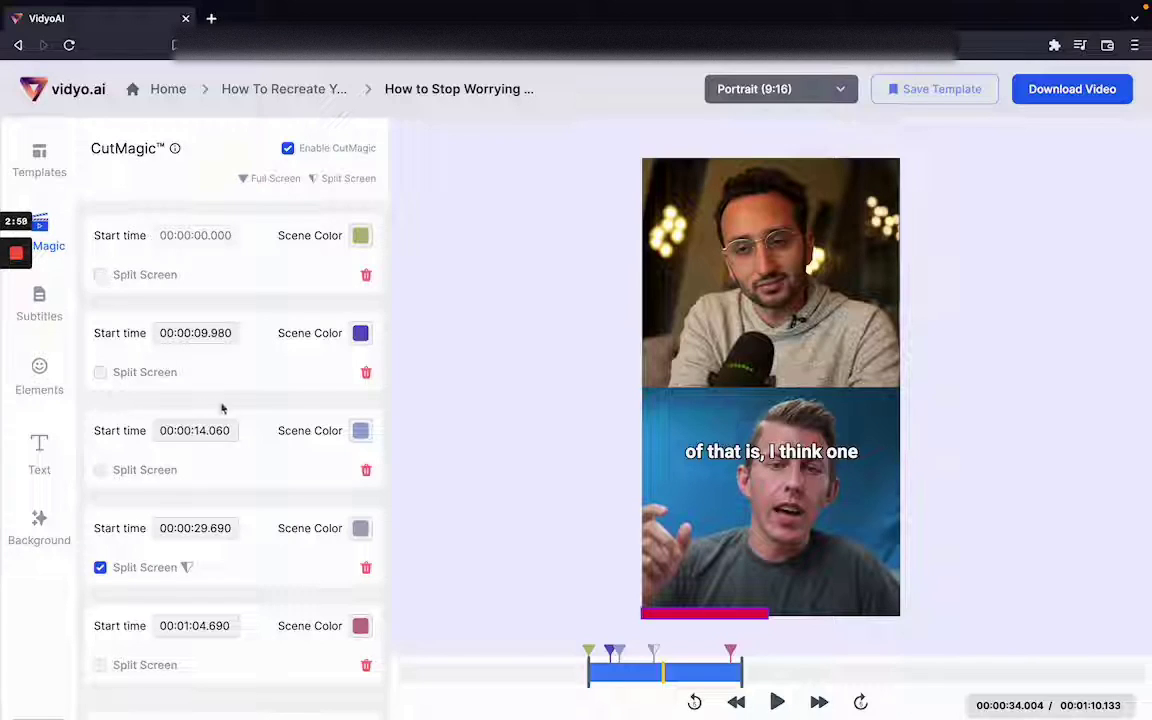
Extend the clip's end from 1:10.133 to 2:01.633, adding a scene at 1:37.400
{"action": "scroll", "coordinate": [247, 399], "scroll_direction": "down", "scroll_amount": 1}
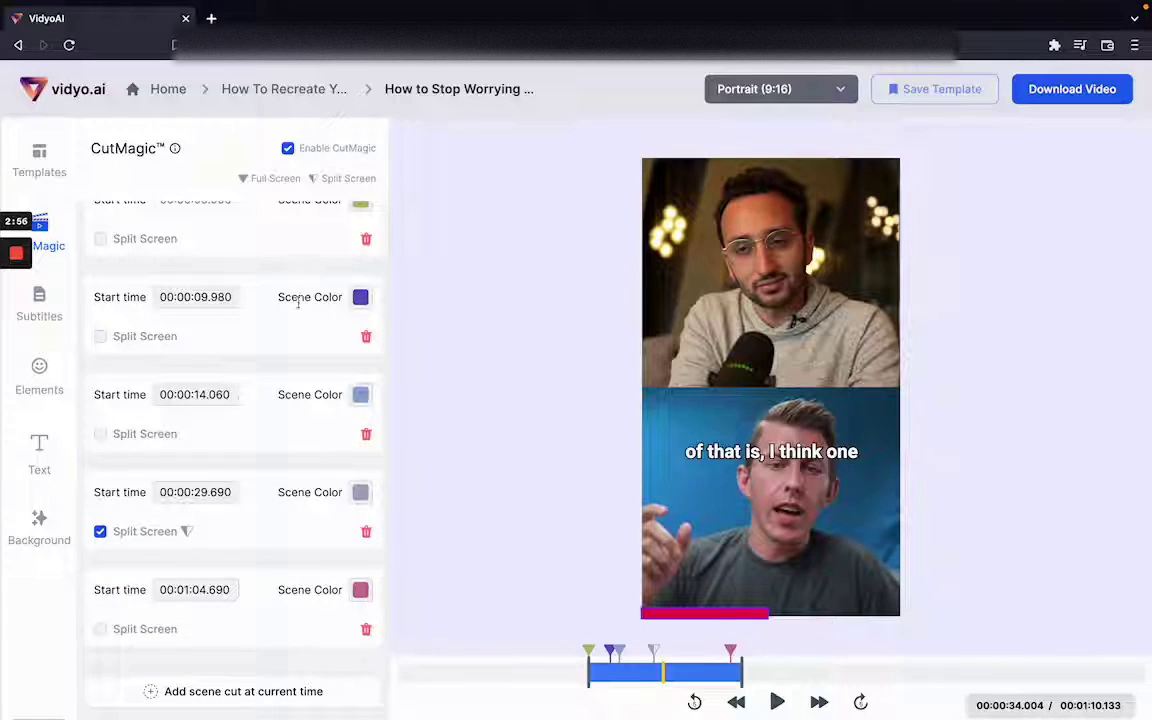
{"action": "scroll", "coordinate": [310, 532], "scroll_direction": "up", "scroll_amount": 1}
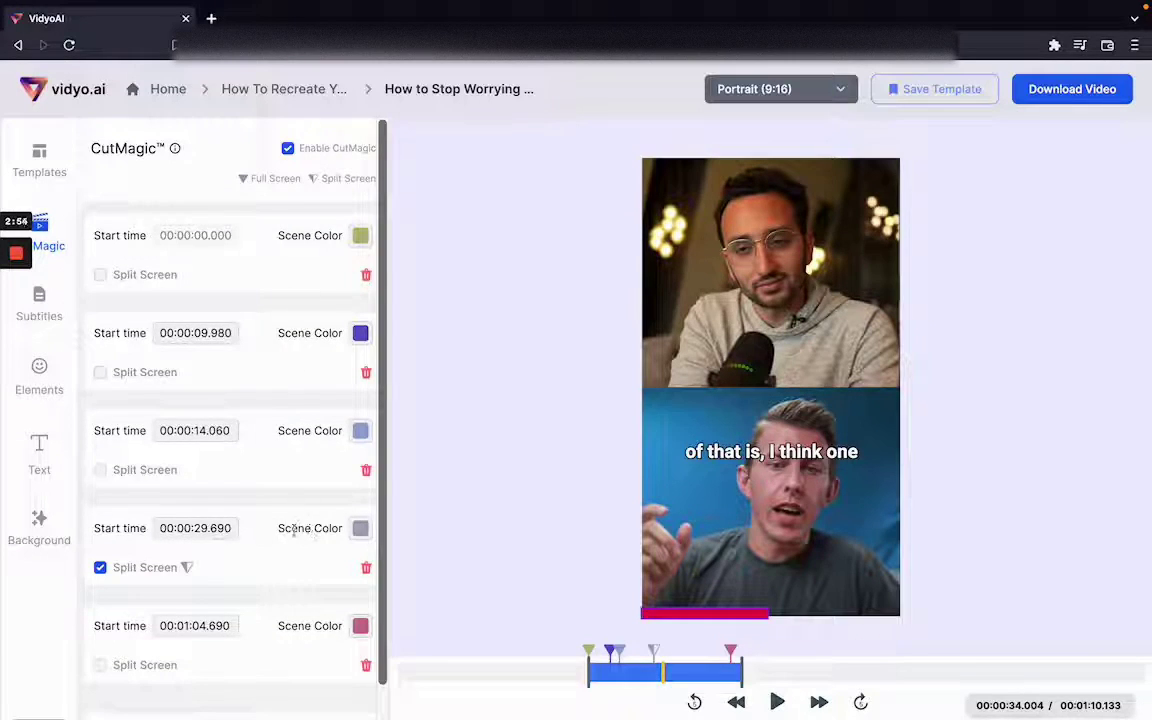
{"action": "scroll", "coordinate": [293, 531], "scroll_direction": "down", "scroll_amount": 1}
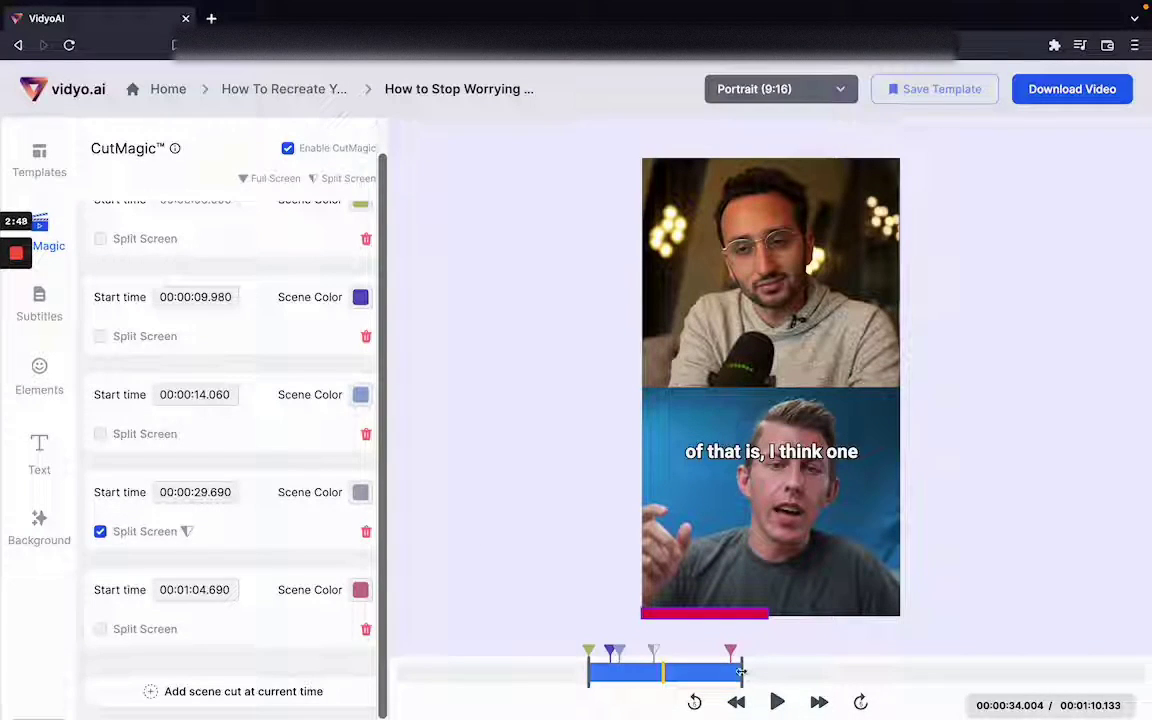
{"action": "left_click_drag", "start_coordinate": [741, 671], "coordinate": [853, 671]}
{"action": "left_click", "coordinate": [853, 671]}
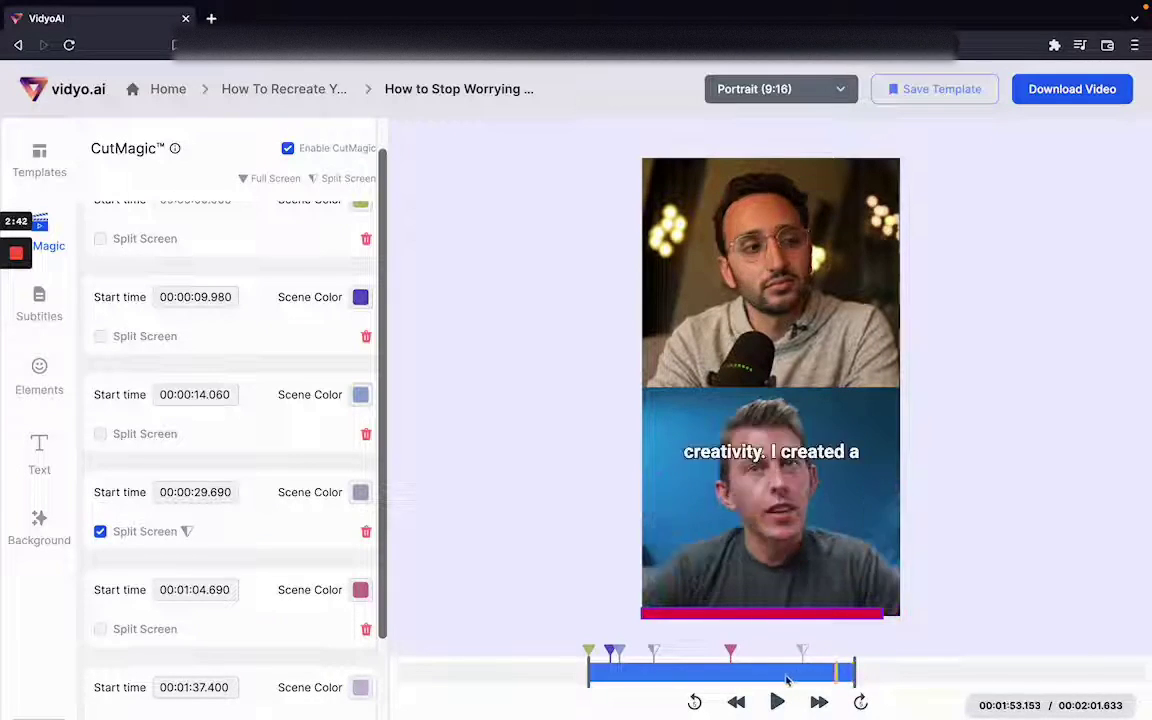
Trim the clip's end to 1:34.240 and add a scene cut at 1:27.946
{"action": "left_click_drag", "start_coordinate": [855, 672], "coordinate": [795, 678]}
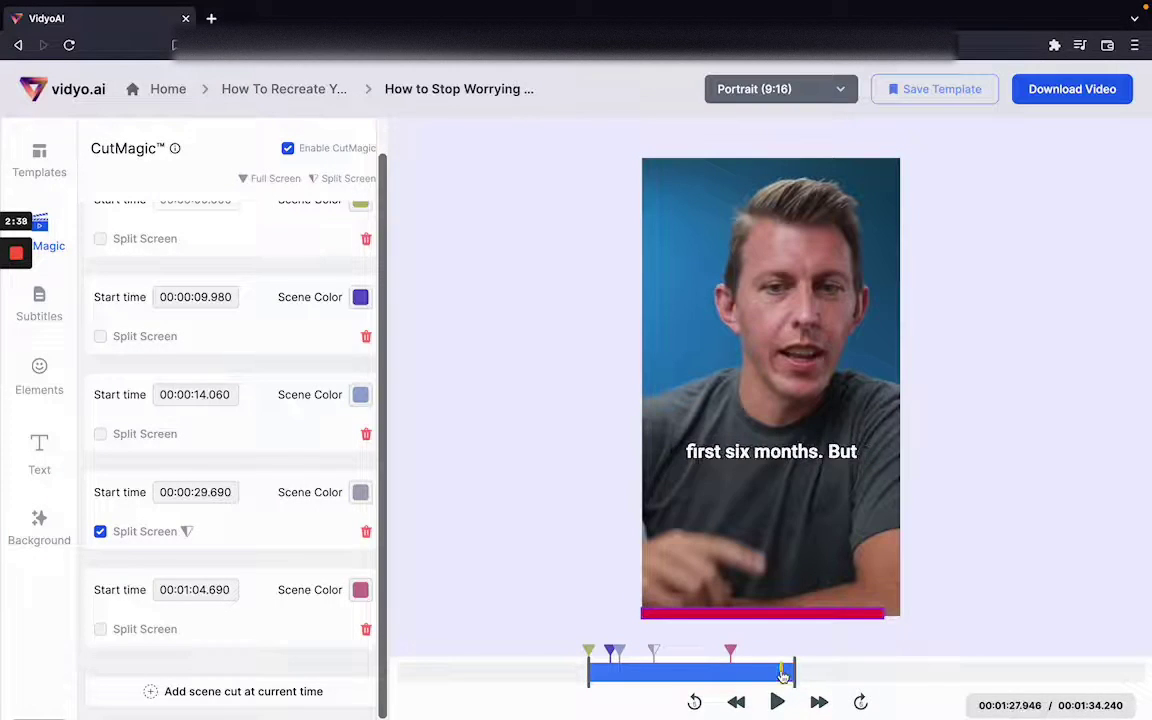
{"action": "left_click", "coordinate": [250, 691]}
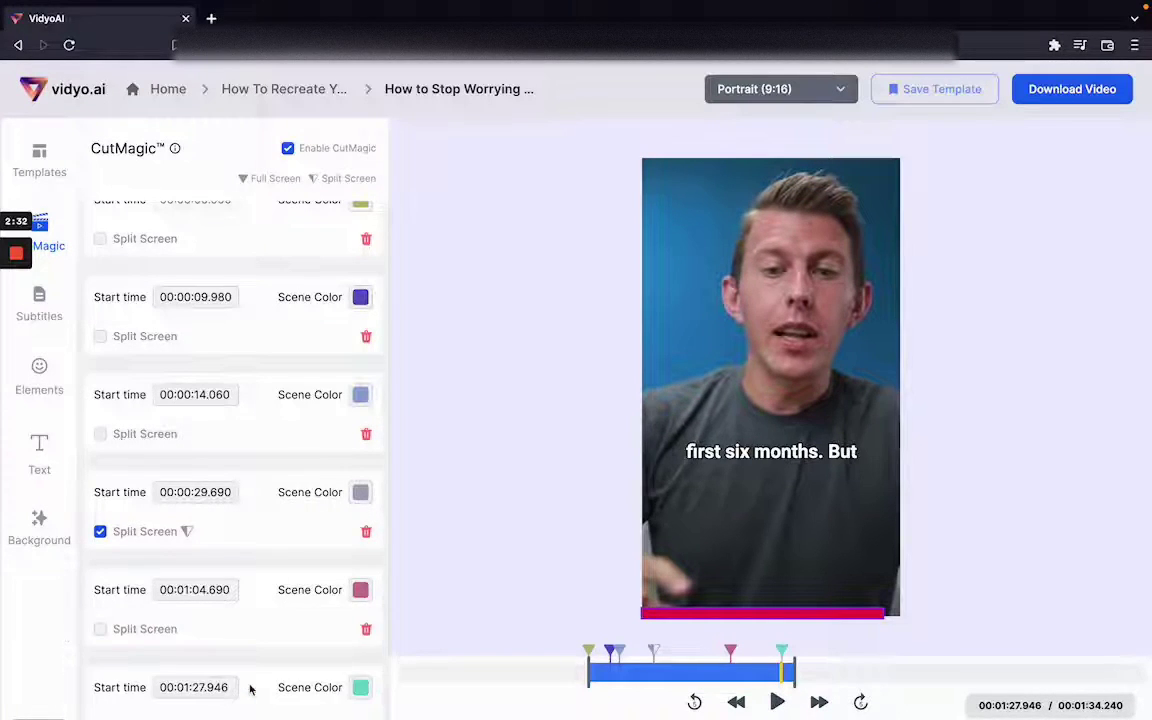
{"action": "scroll", "coordinate": [250, 688], "scroll_direction": "down", "scroll_amount": 1}
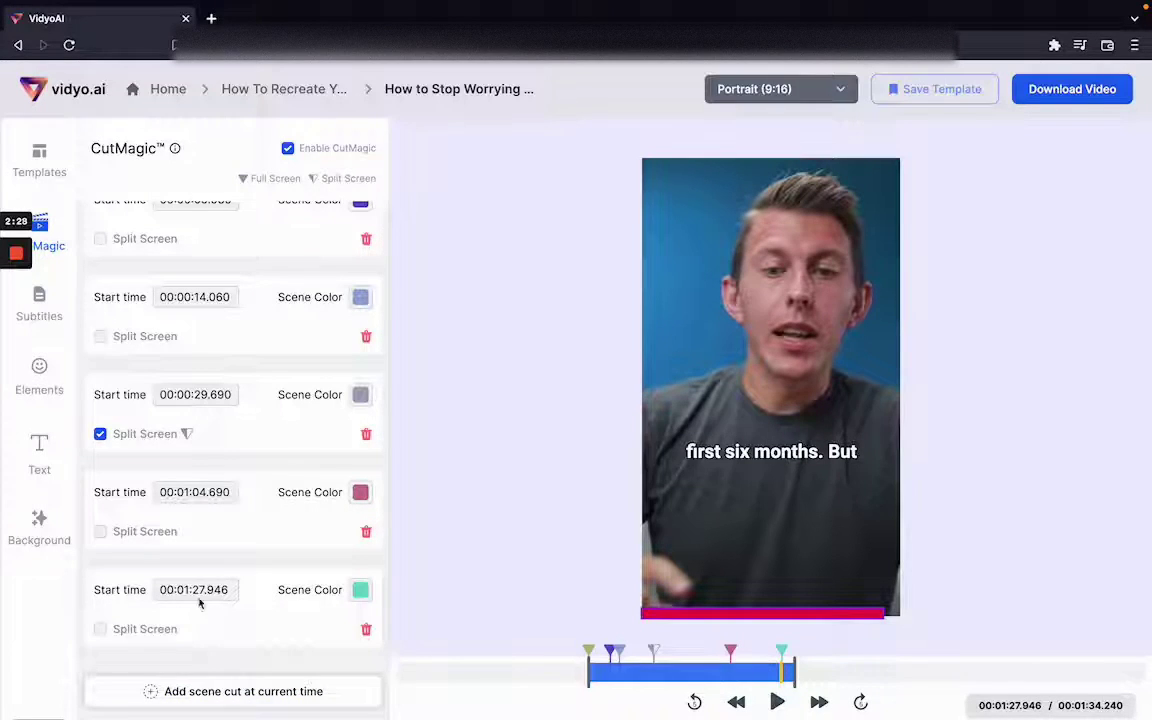
Colour the 1:27.946 scene cut yellow, then delete it
{"action": "left_click", "coordinate": [360, 590]}
{"action": "left_click", "coordinate": [285, 659]}
{"action": "left_click", "coordinate": [398, 612]}
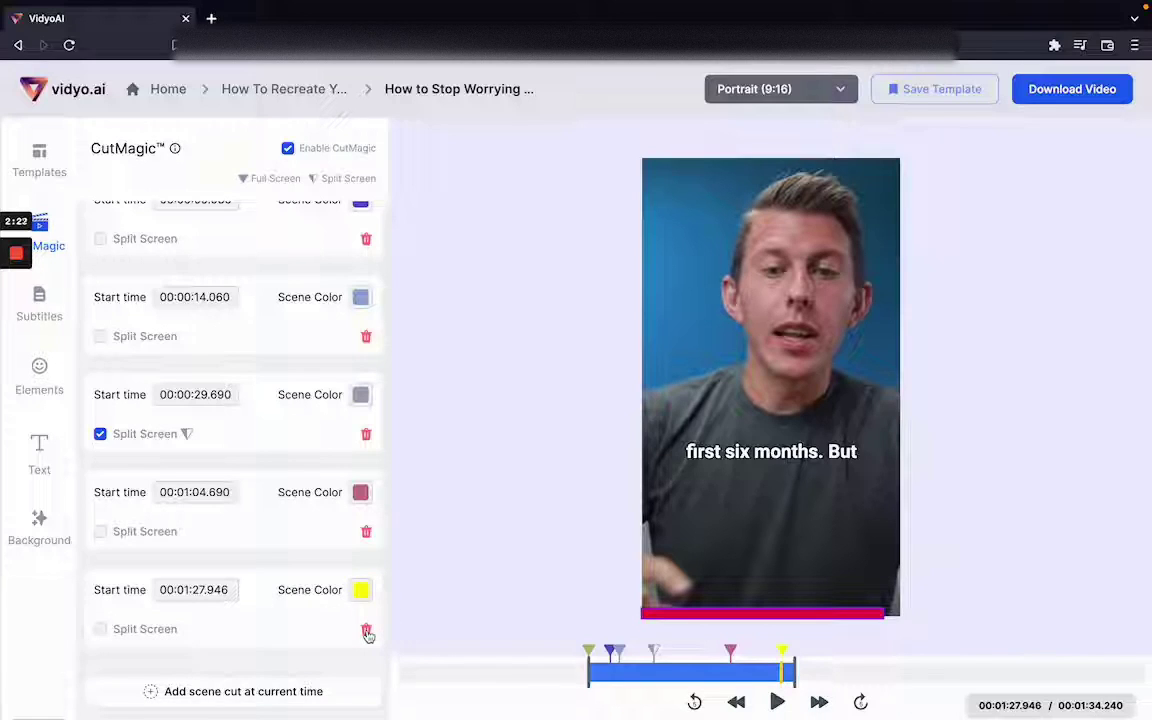
{"action": "left_click", "coordinate": [366, 632]}
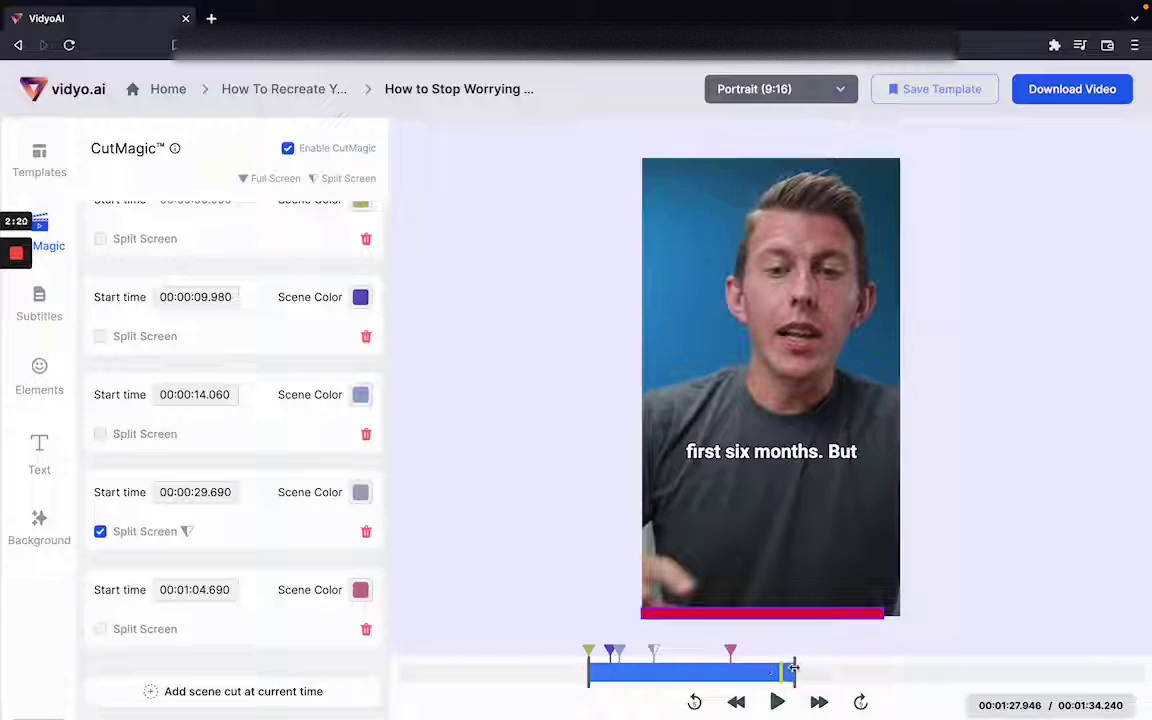
Trim the clip's end to 1:08.584 and check the split-screen scene at 0:36.435
{"action": "left_click_drag", "start_coordinate": [795, 671], "coordinate": [781, 672]}
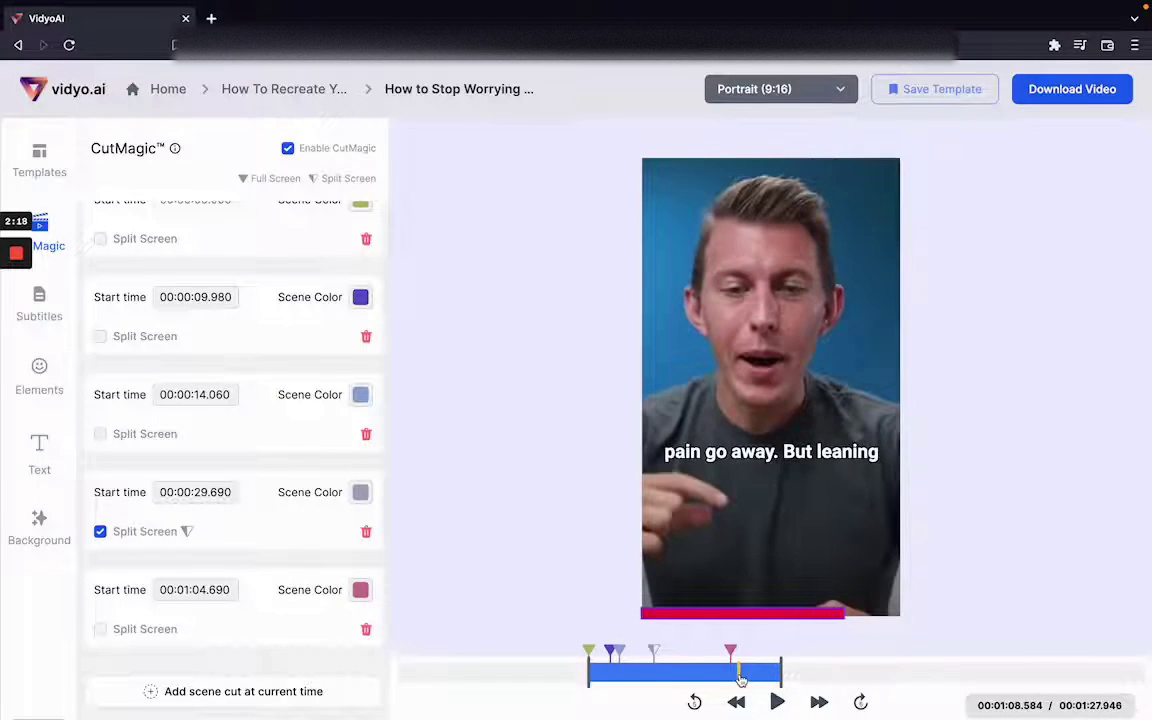
{"action": "left_click_drag", "start_coordinate": [781, 672], "coordinate": [737, 672]}
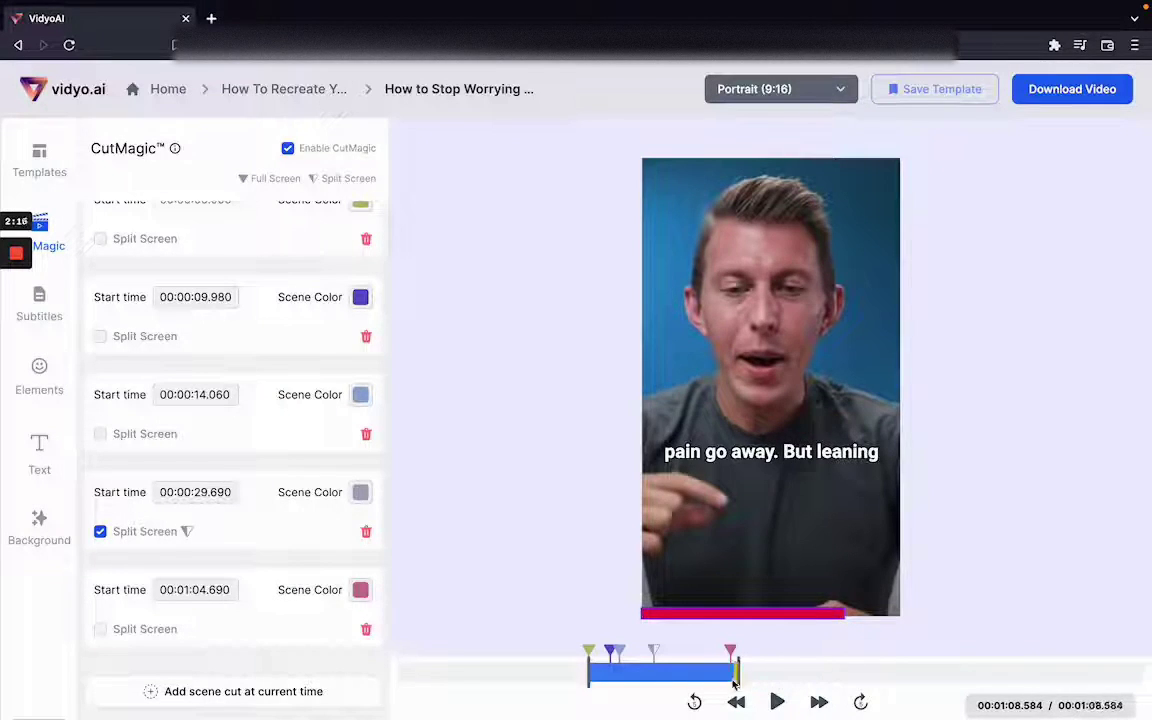
{"action": "left_click", "coordinate": [667, 677]}
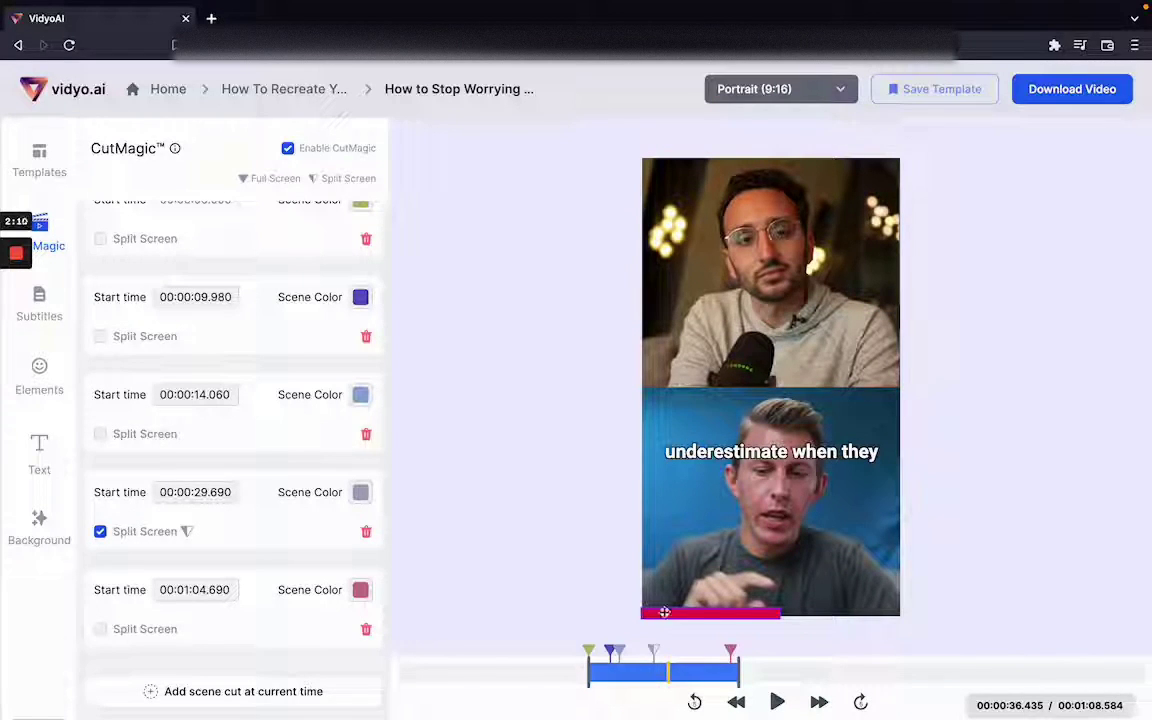
Review the trimmed clip at moments from 0:09 through 0:43.377 up to 1:00.547
{"action": "left_click", "coordinate": [641, 674]}
{"action": "left_click", "coordinate": [620, 674]}
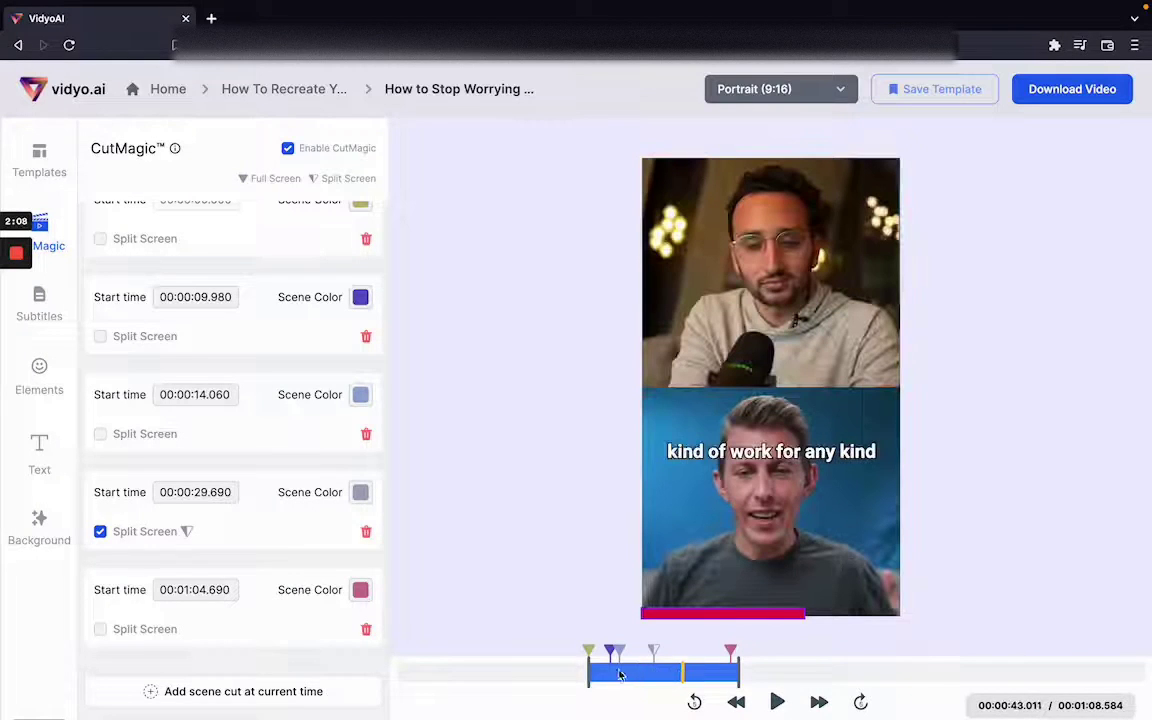
{"action": "left_click", "coordinate": [609, 676]}
{"action": "left_click", "coordinate": [643, 677]}
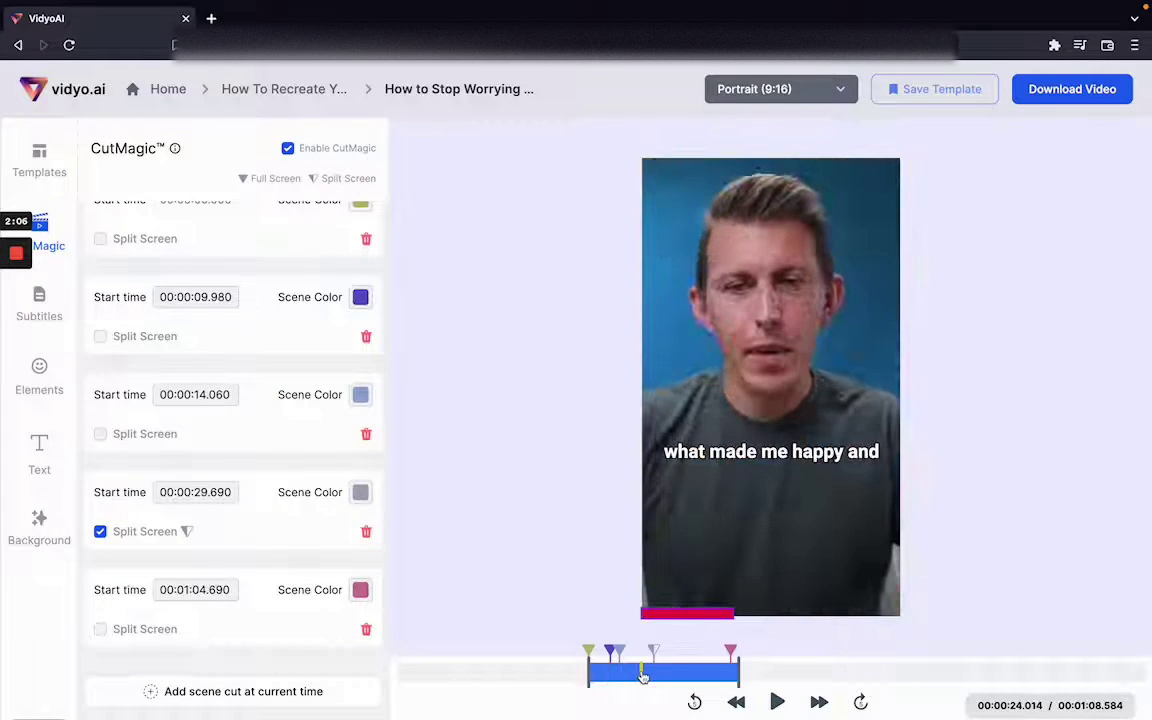
{"action": "left_click", "coordinate": [663, 673]}
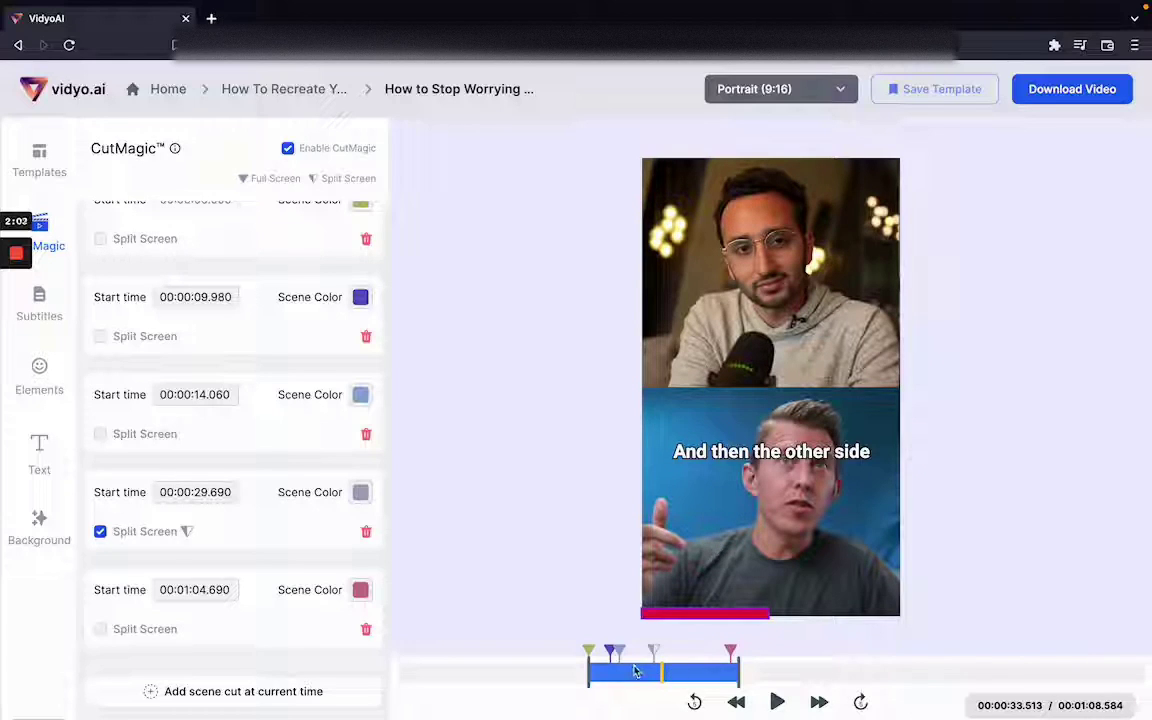
{"action": "left_click", "coordinate": [635, 672]}
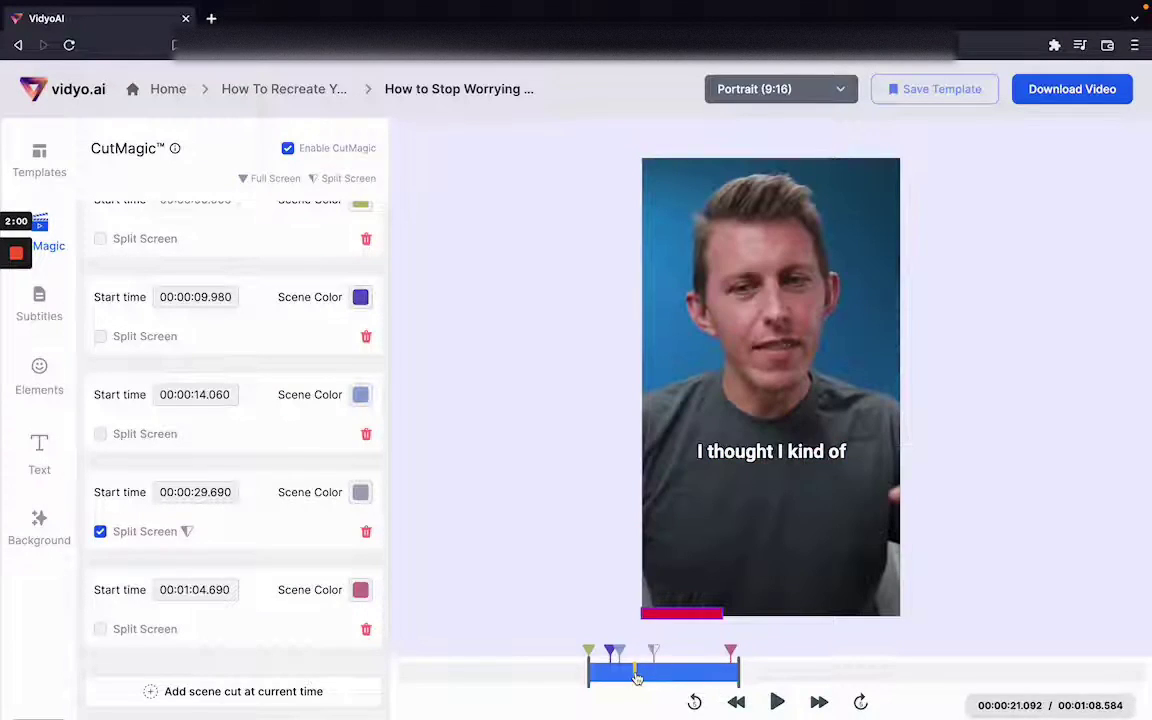
{"action": "left_click", "coordinate": [610, 673]}
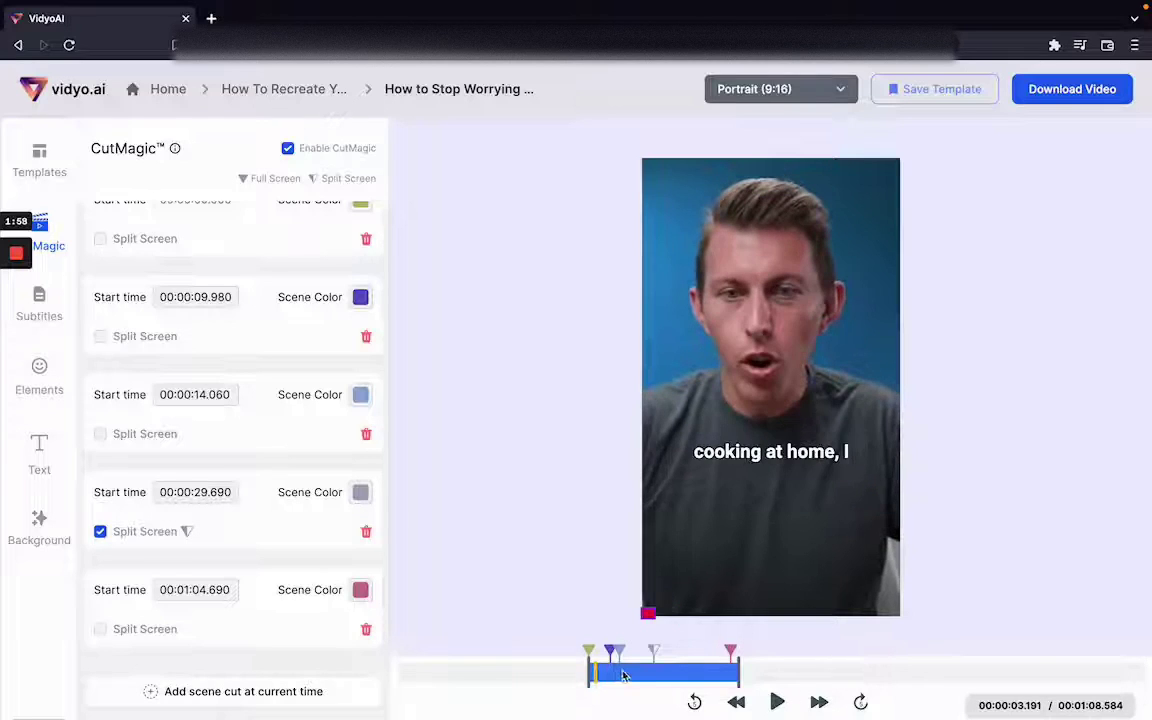
{"action": "left_click", "coordinate": [636, 672]}
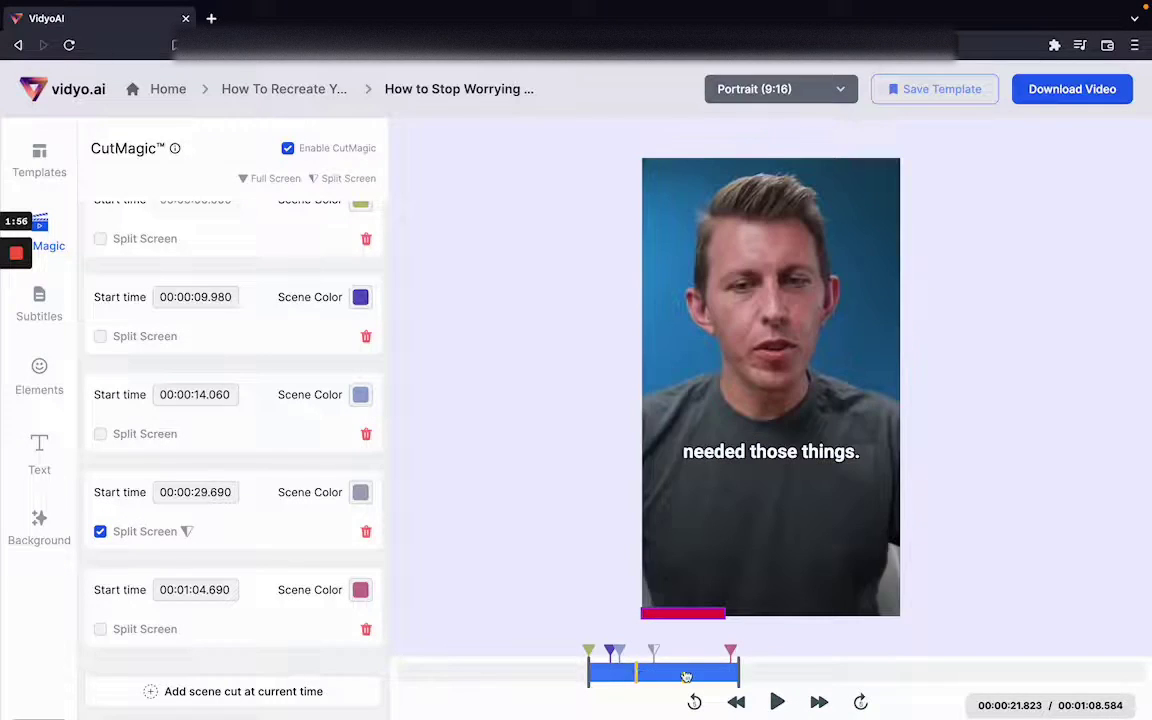
{"action": "left_click", "coordinate": [684, 672]}
{"action": "left_click", "coordinate": [724, 672]}
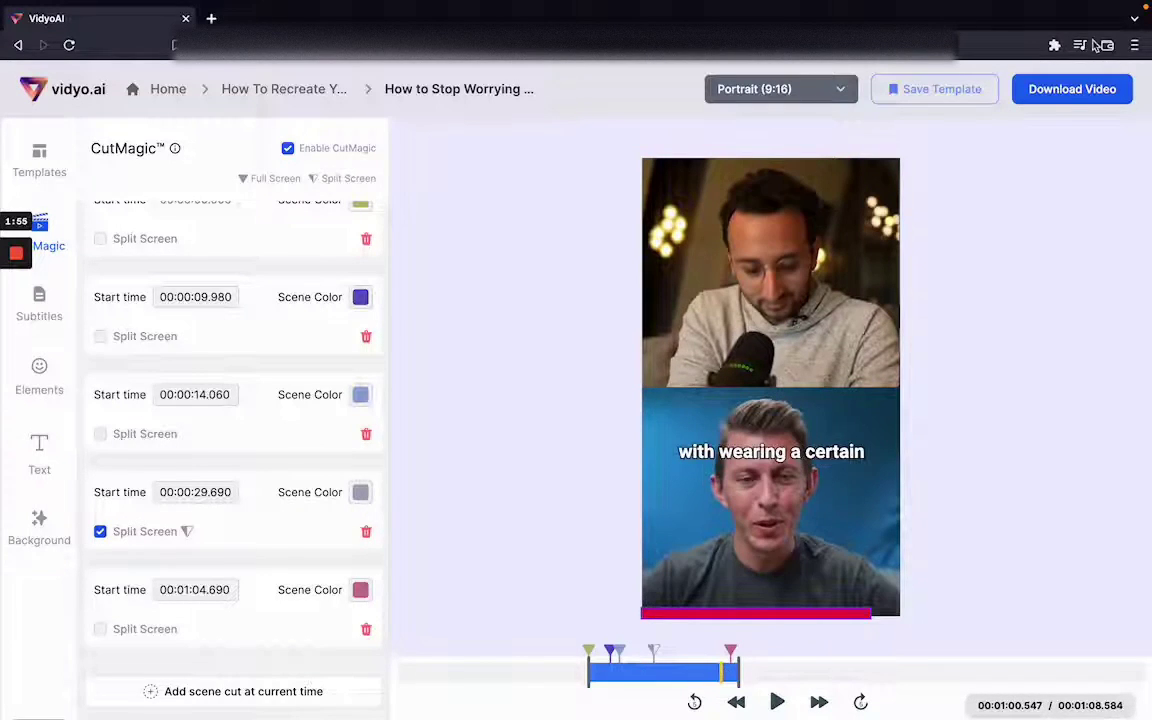
Export the finished short at 720p and dismiss the export notice
{"action": "left_click", "coordinate": [1078, 88]}
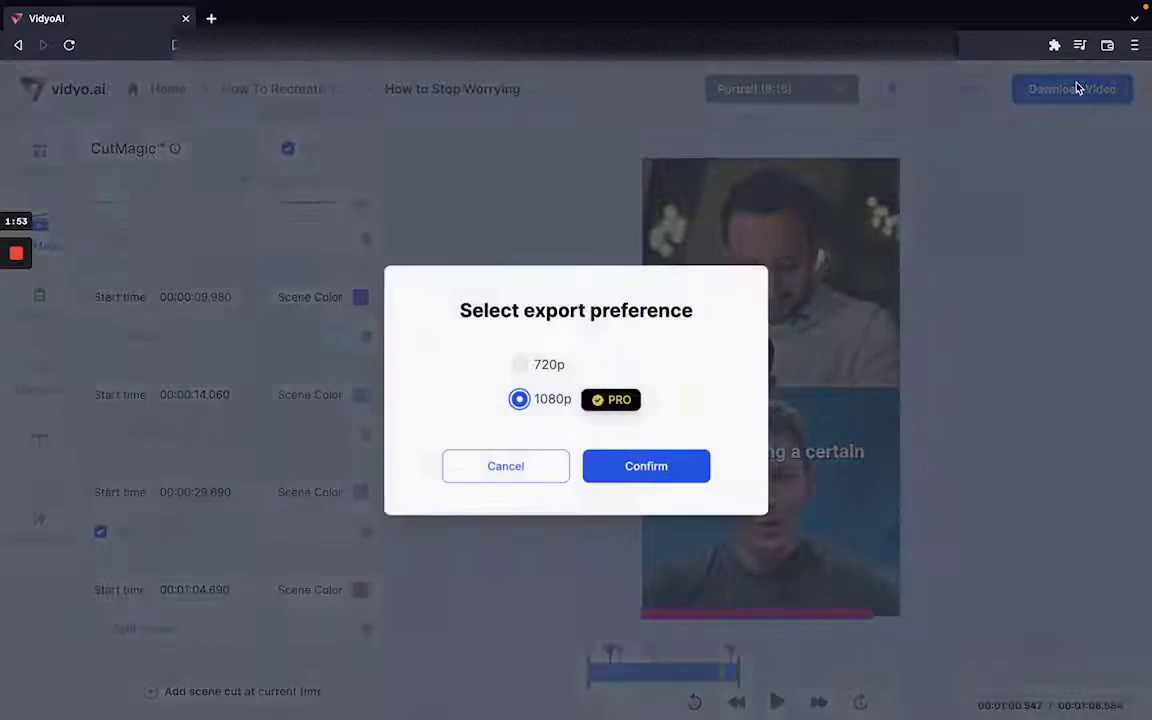
{"action": "left_click", "coordinate": [519, 365]}
{"action": "left_click", "coordinate": [630, 467]}
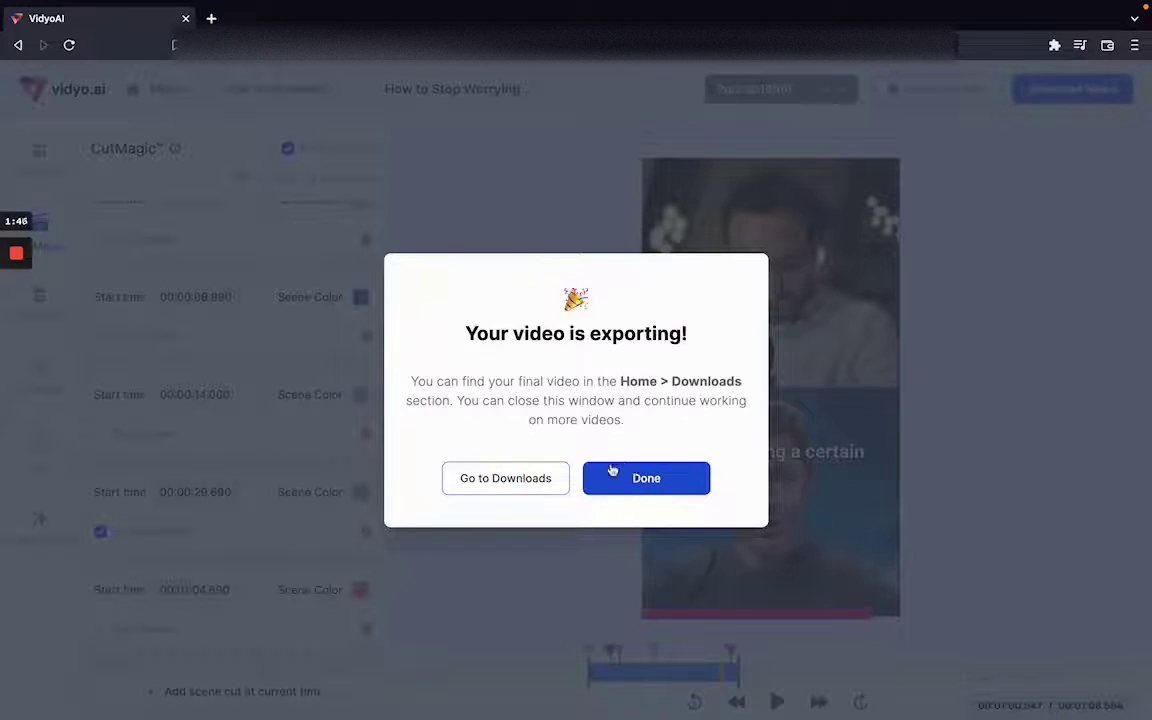
{"action": "left_click", "coordinate": [632, 479]}
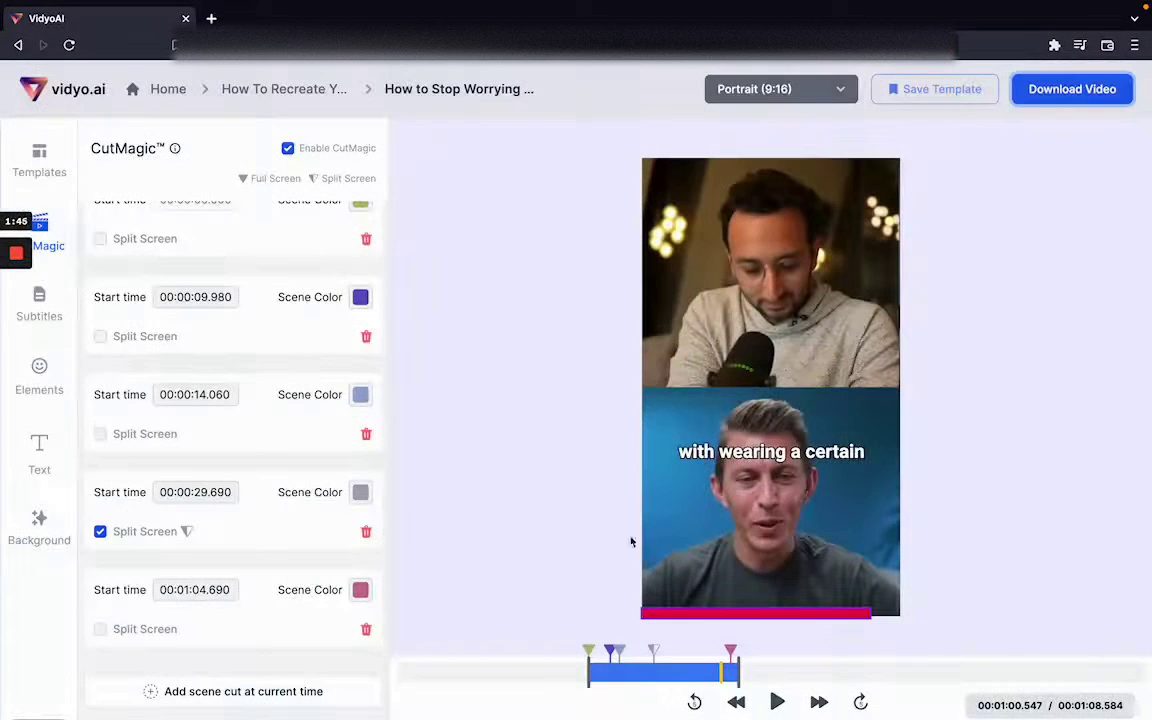
Review the exported cut at 0:22.918, the split screen, 0:12.324, the start and 0:21.092
{"action": "left_click", "coordinate": [637, 668]}
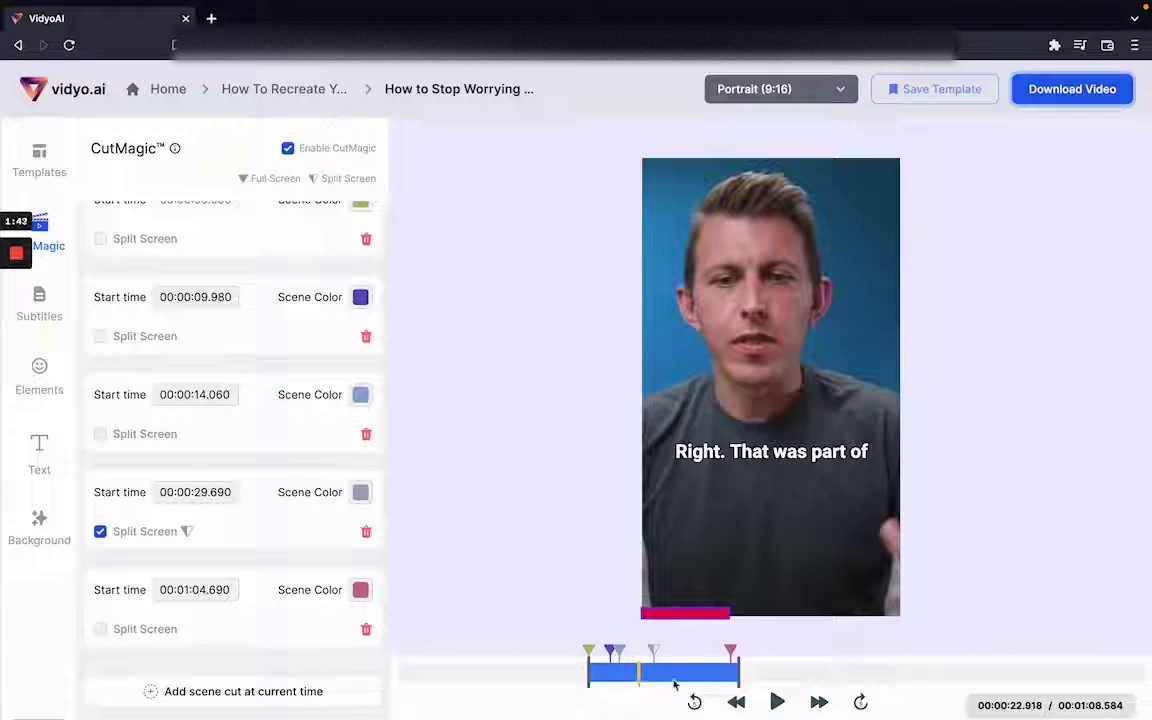
{"action": "left_click", "coordinate": [674, 681]}
{"action": "left_click", "coordinate": [617, 679]}
{"action": "left_click", "coordinate": [595, 679]}
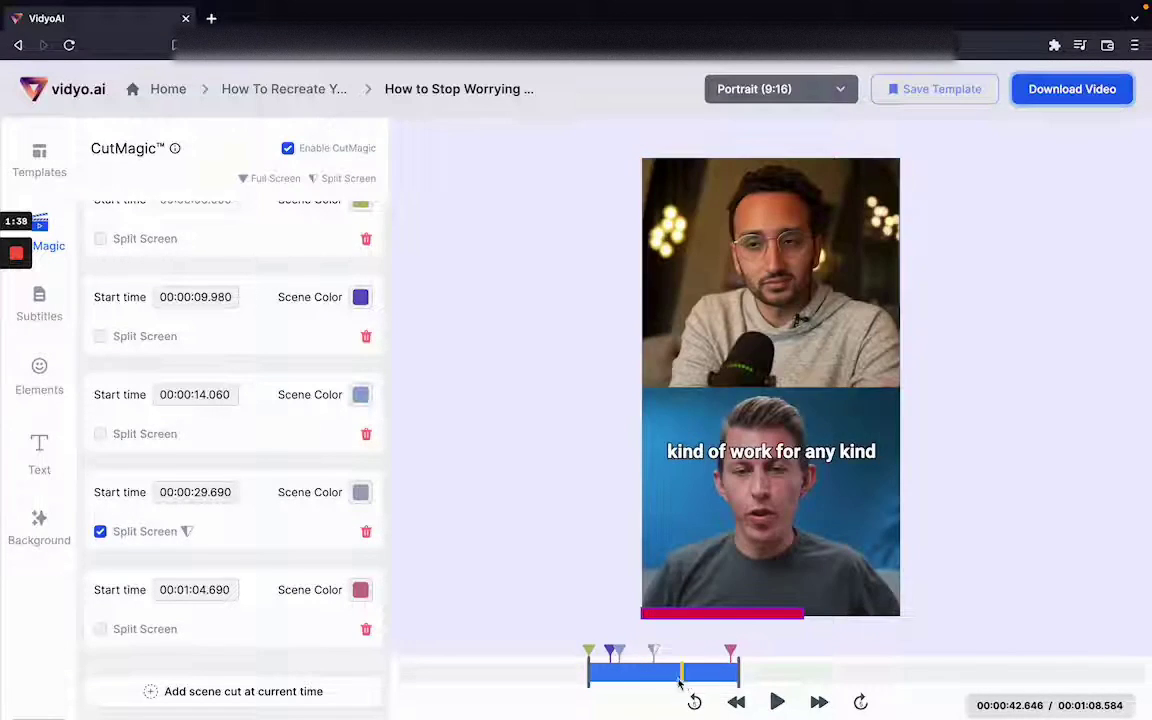
{"action": "left_click", "coordinate": [636, 675]}
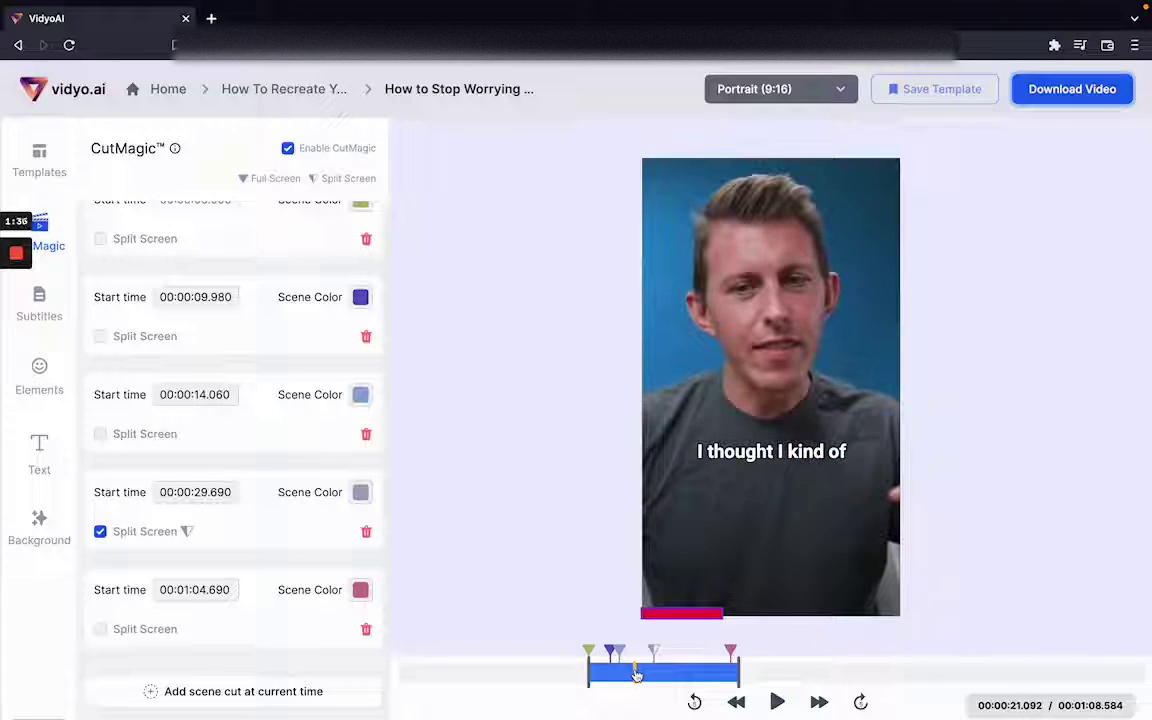